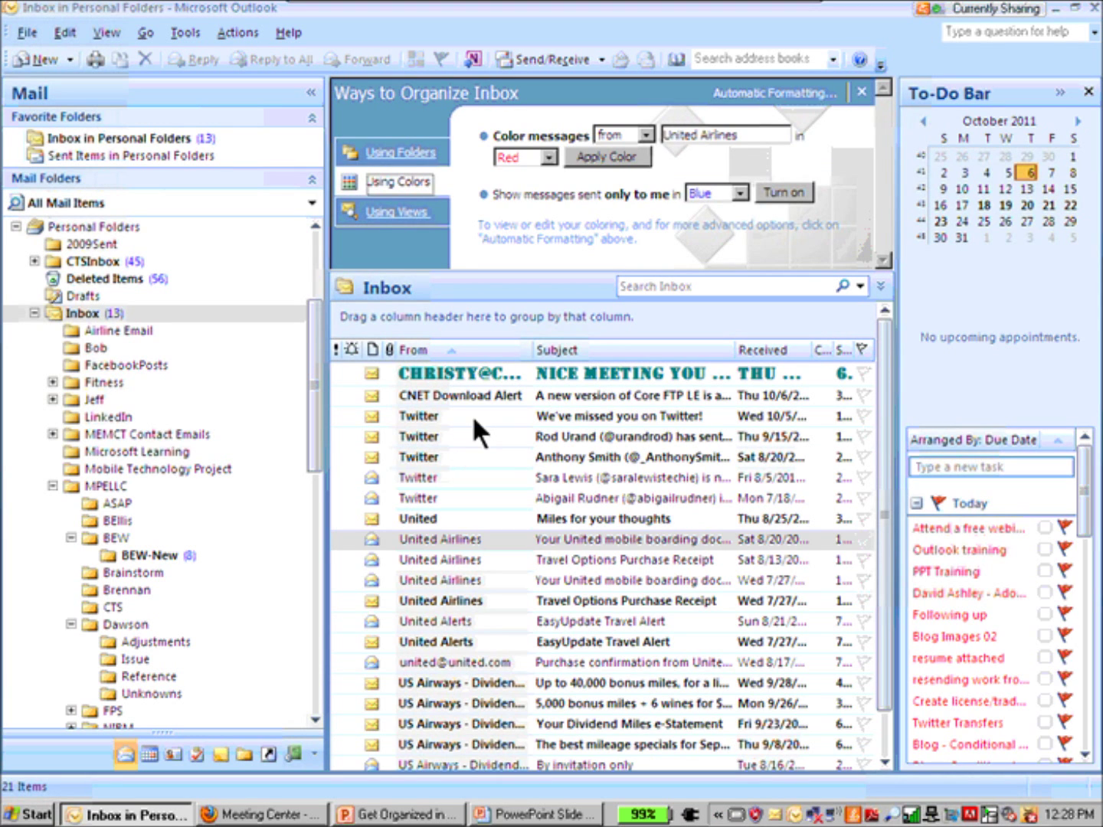
- Select the newest Twitter email and close the Ways to Organize Inbox pane
{"action": "left_click", "coordinate": [472, 415]}
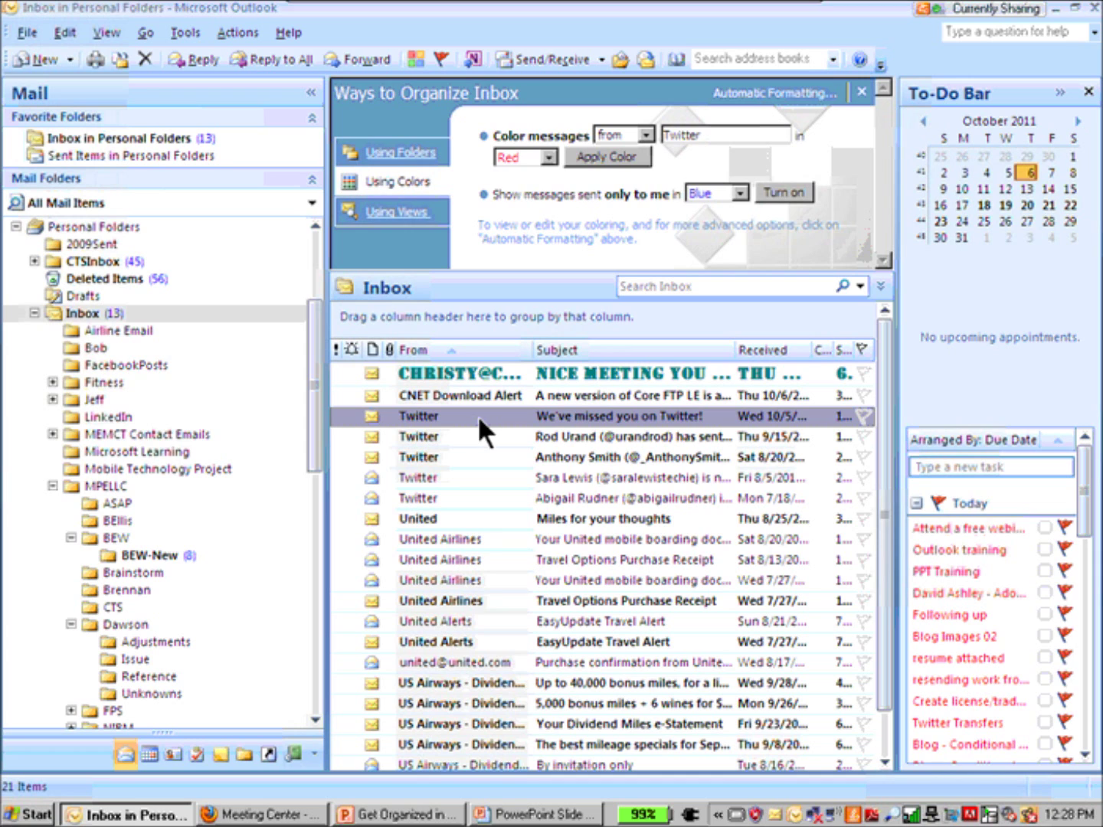
{"action": "left_click", "coordinate": [864, 103]}
- From the Twitter email's Categorize menu, bring up the full Color Categories manager
{"action": "left_click", "coordinate": [541, 223]}
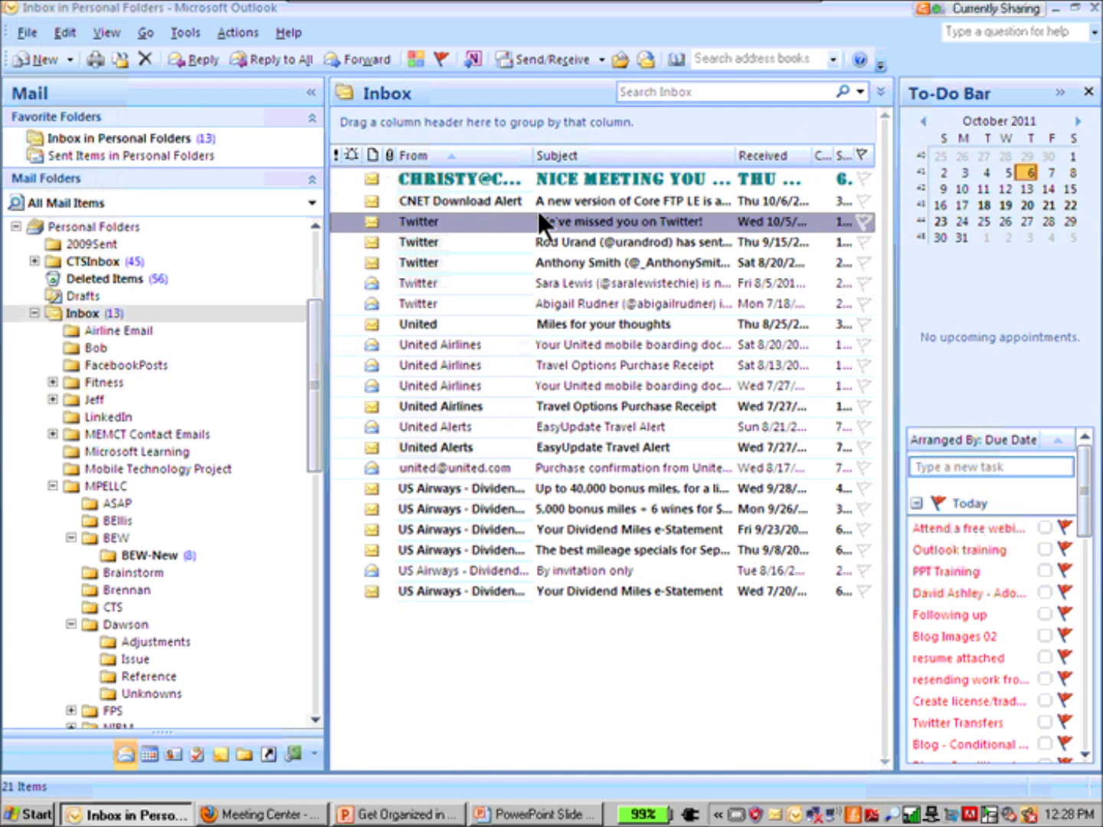
{"action": "right_click", "coordinate": [523, 219]}
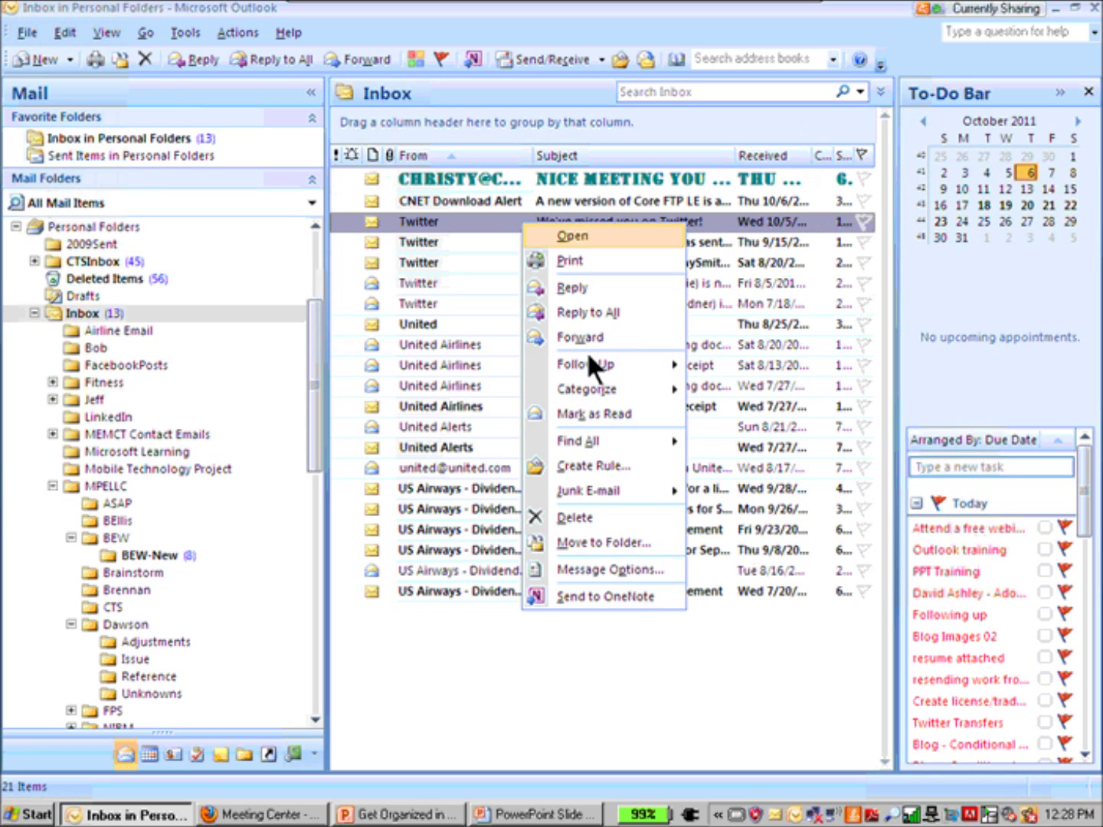
{"action": "mouse_move", "coordinate": [600, 390]}
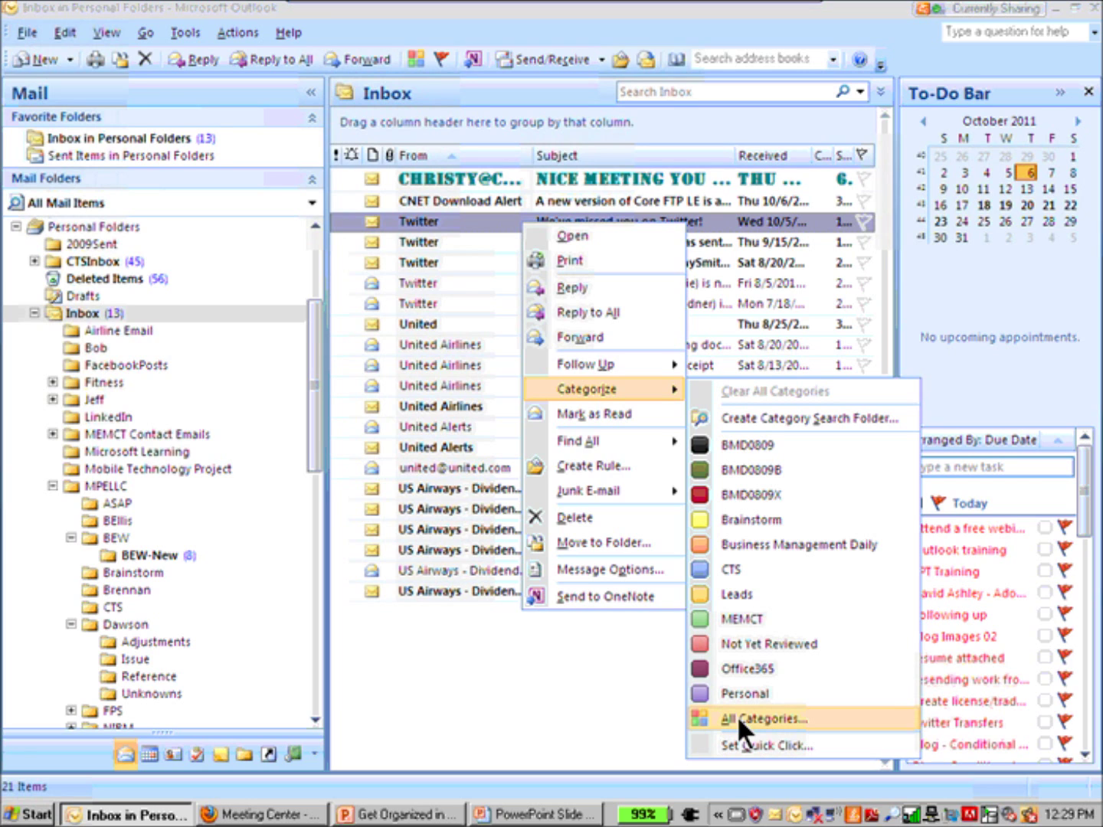
{"action": "left_click", "coordinate": [737, 718]}
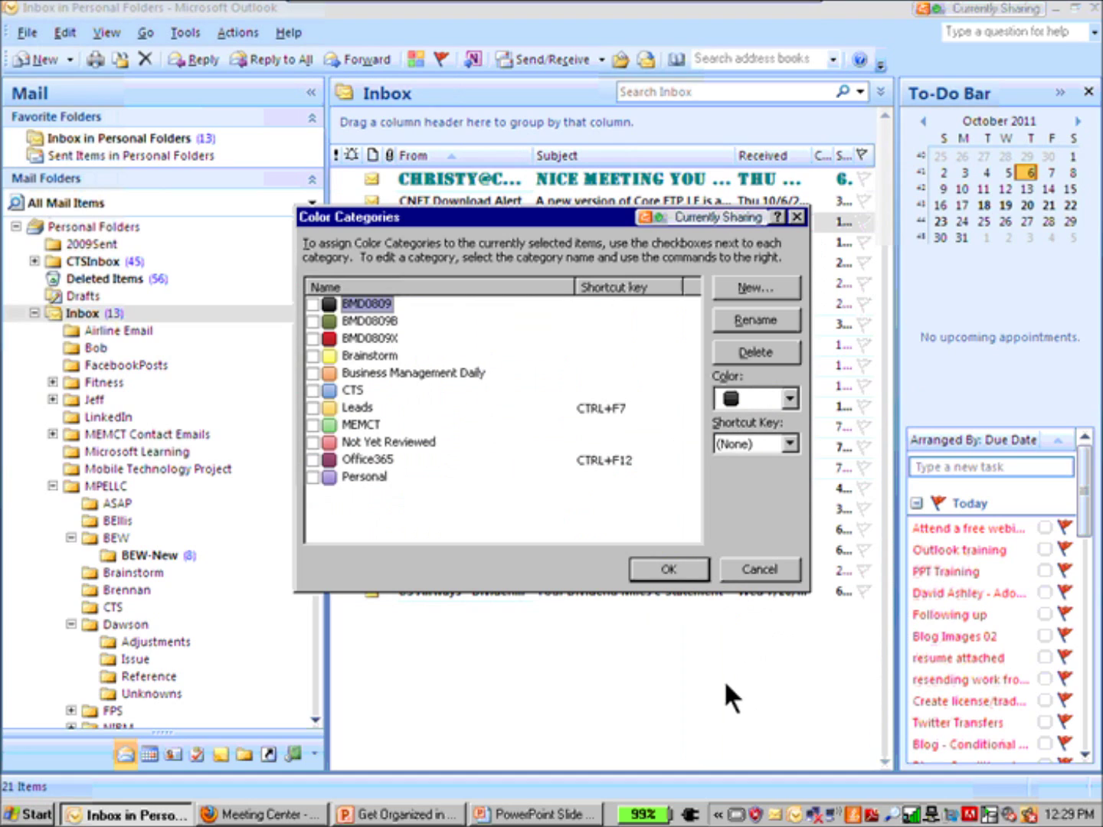
- Recolour the BMD0809 category light green, then begin adding a new category
{"action": "left_click", "coordinate": [789, 398]}
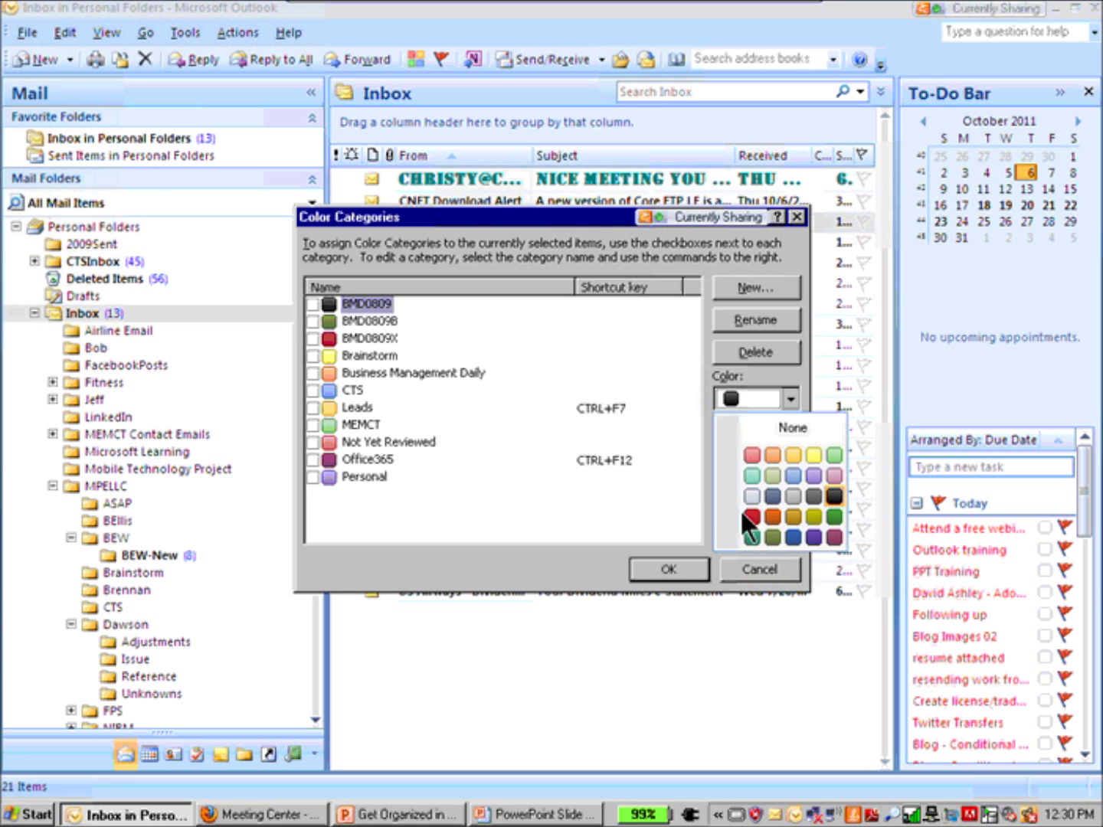
{"action": "left_click", "coordinate": [812, 537]}
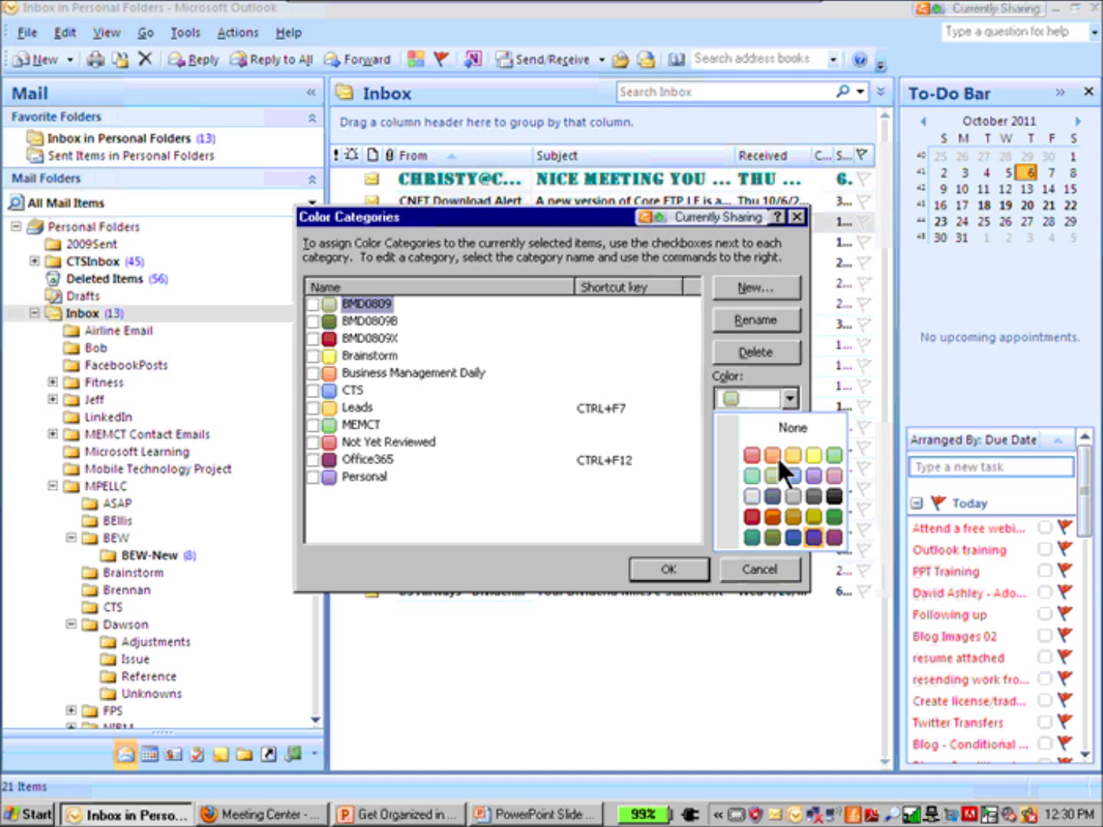
{"action": "left_click", "coordinate": [741, 286]}
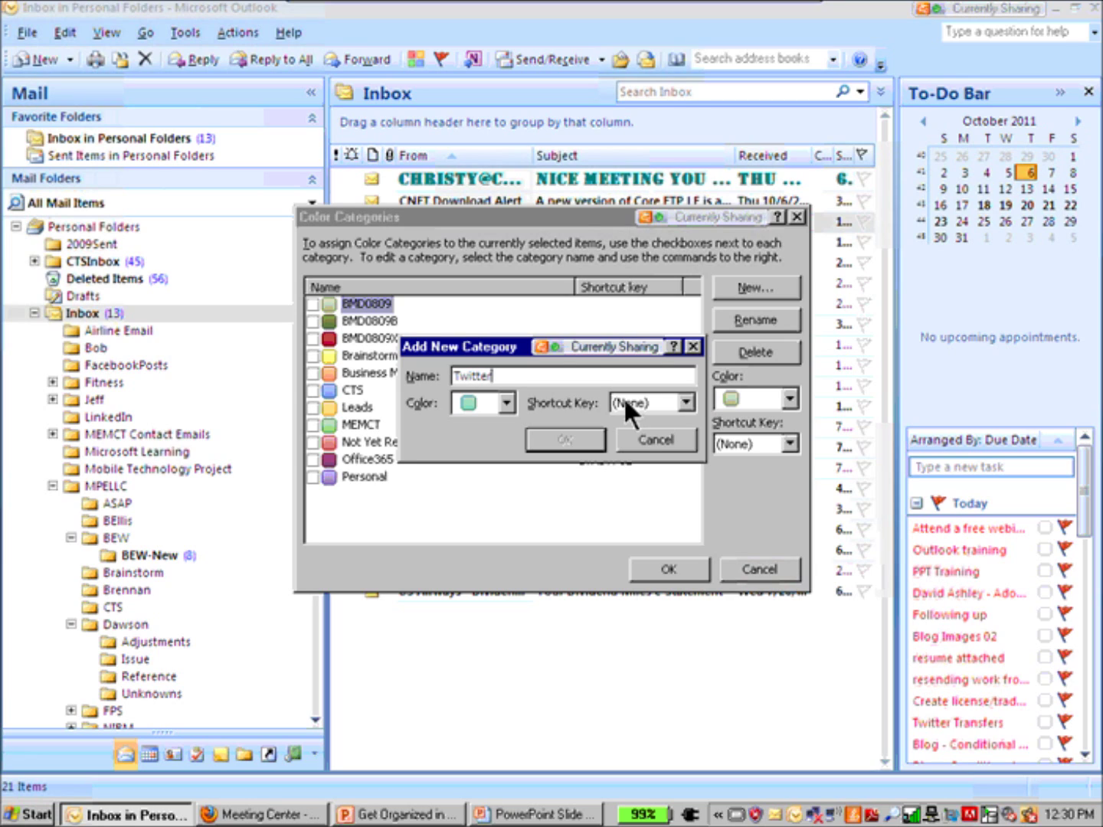
- Make the new Twitter category dark purple, confirm it, and select BMD0809 in the list
{"action": "left_click", "coordinate": [504, 390]}
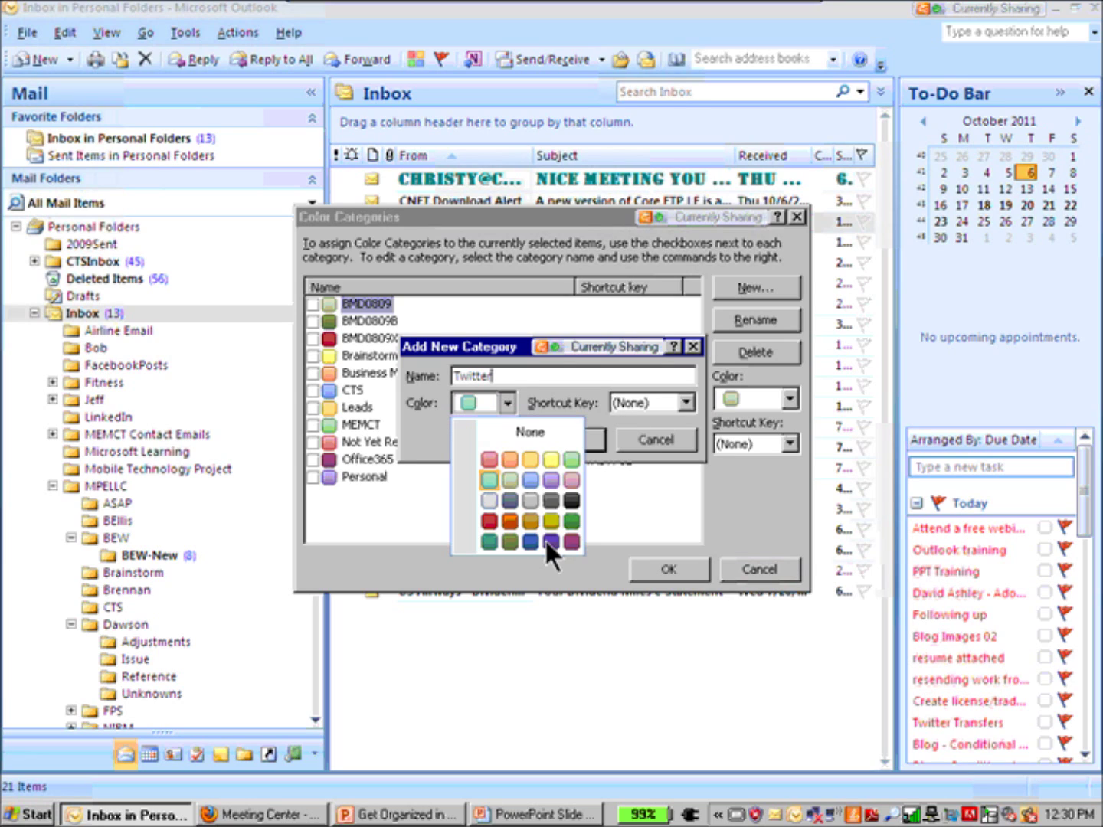
{"action": "left_click", "coordinate": [545, 538]}
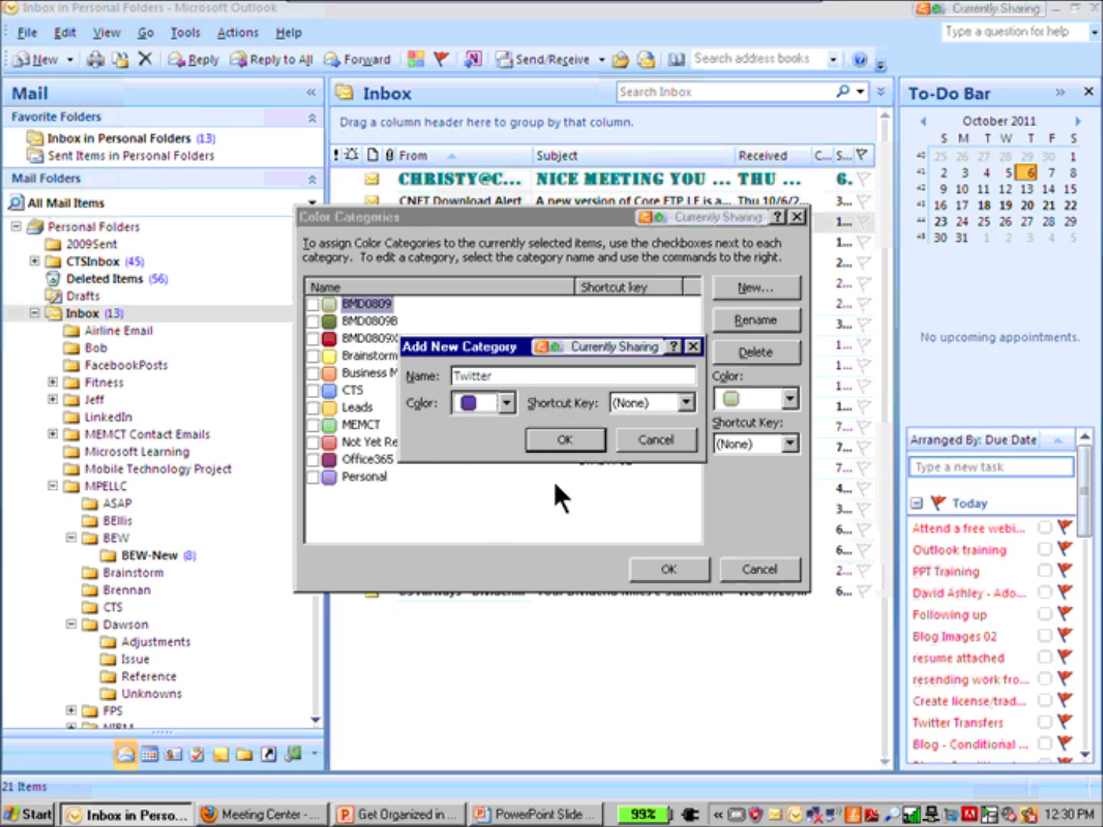
{"action": "left_click", "coordinate": [577, 437]}
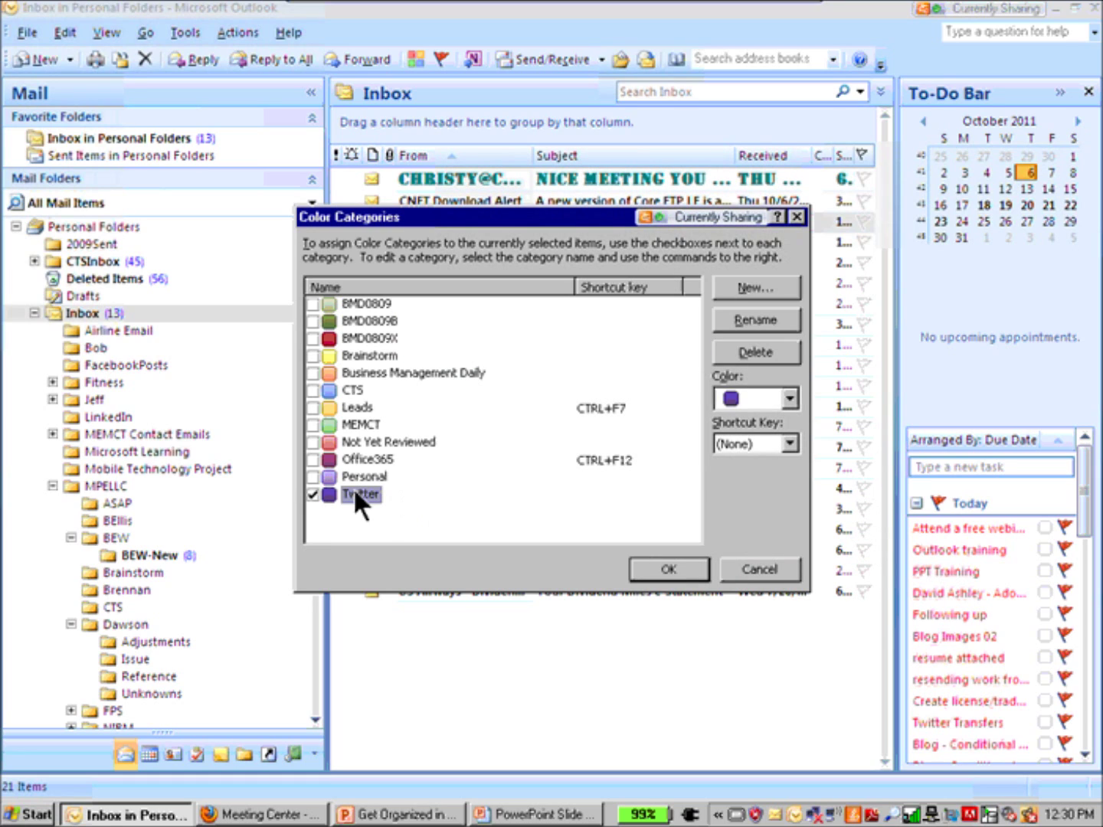
{"action": "left_click", "coordinate": [312, 304]}
{"action": "left_click", "coordinate": [314, 320]}
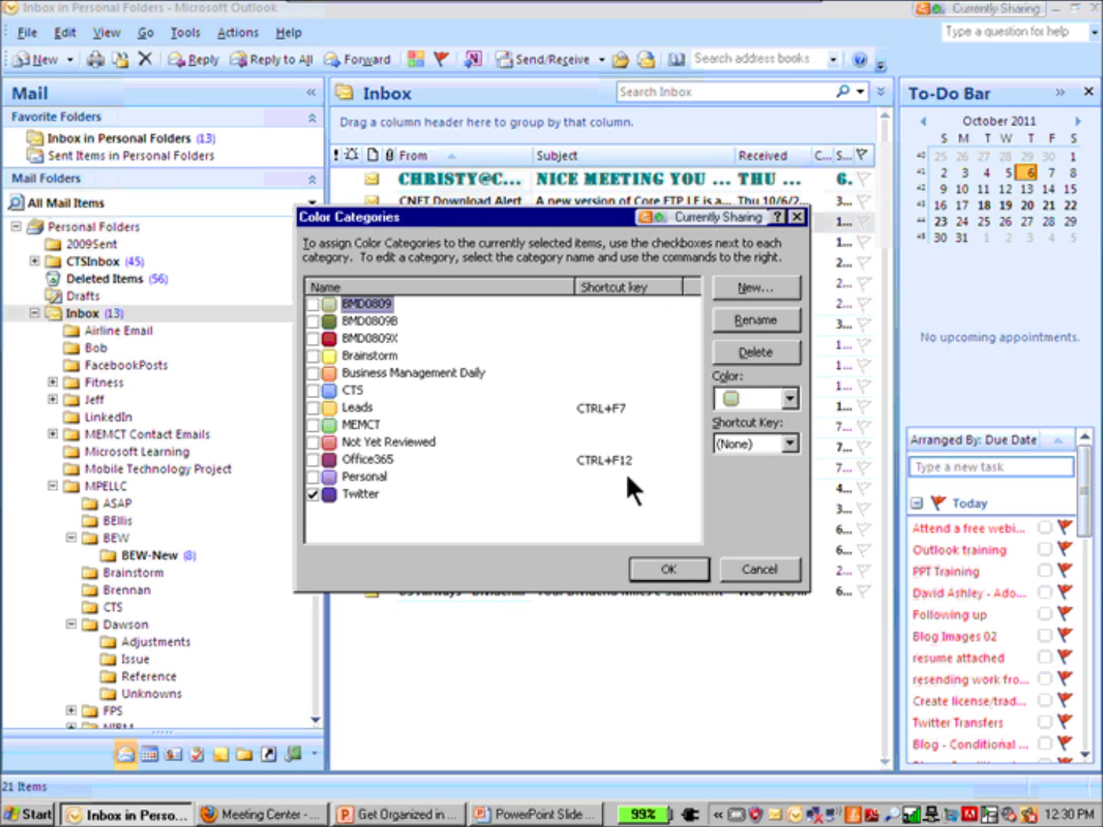
- Assign CTRL+F6 to BMD0809 and CTRL+F9 to Twitter, keeping Leads' shortcut, and save
{"action": "left_click", "coordinate": [788, 445]}
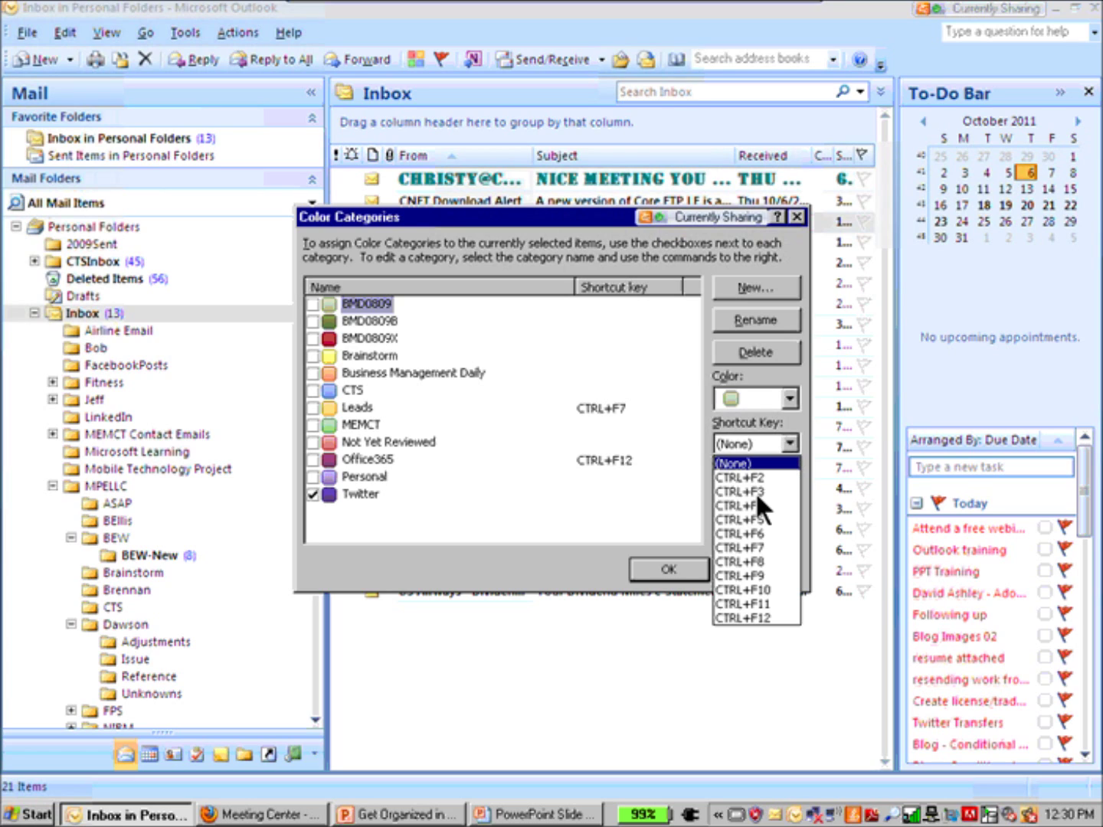
{"action": "left_click", "coordinate": [750, 534]}
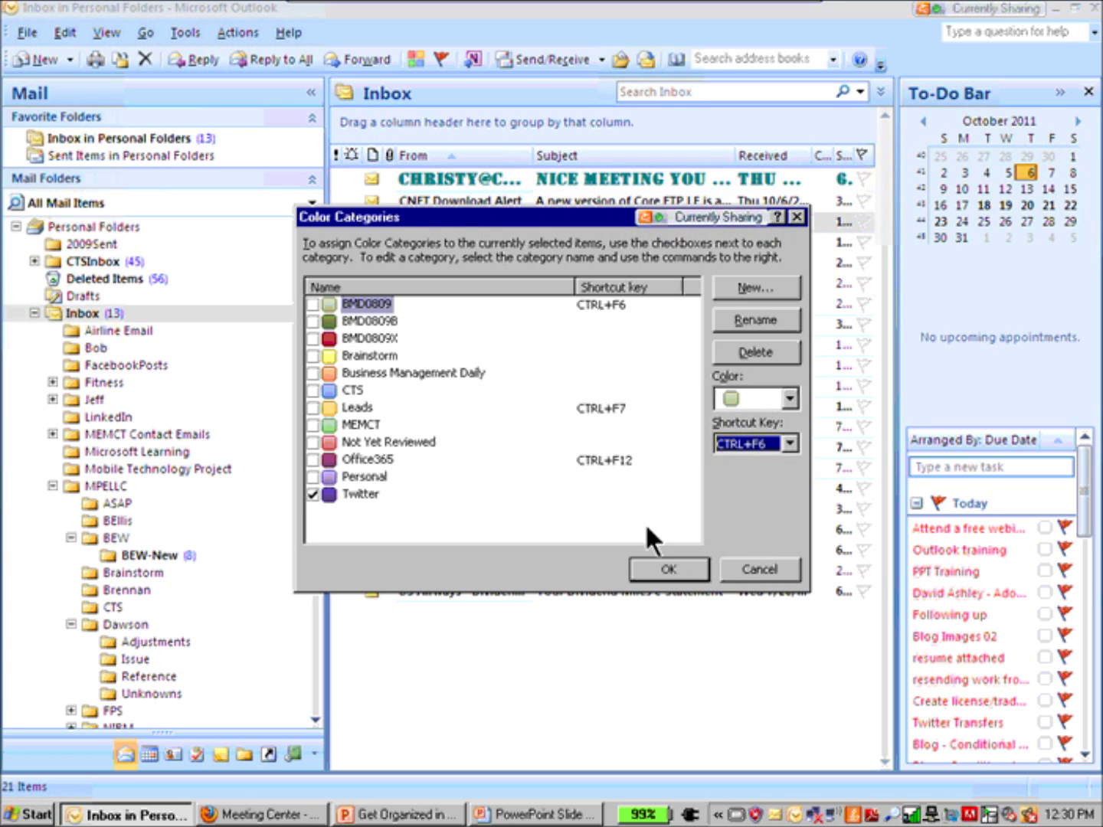
{"action": "left_click", "coordinate": [387, 495]}
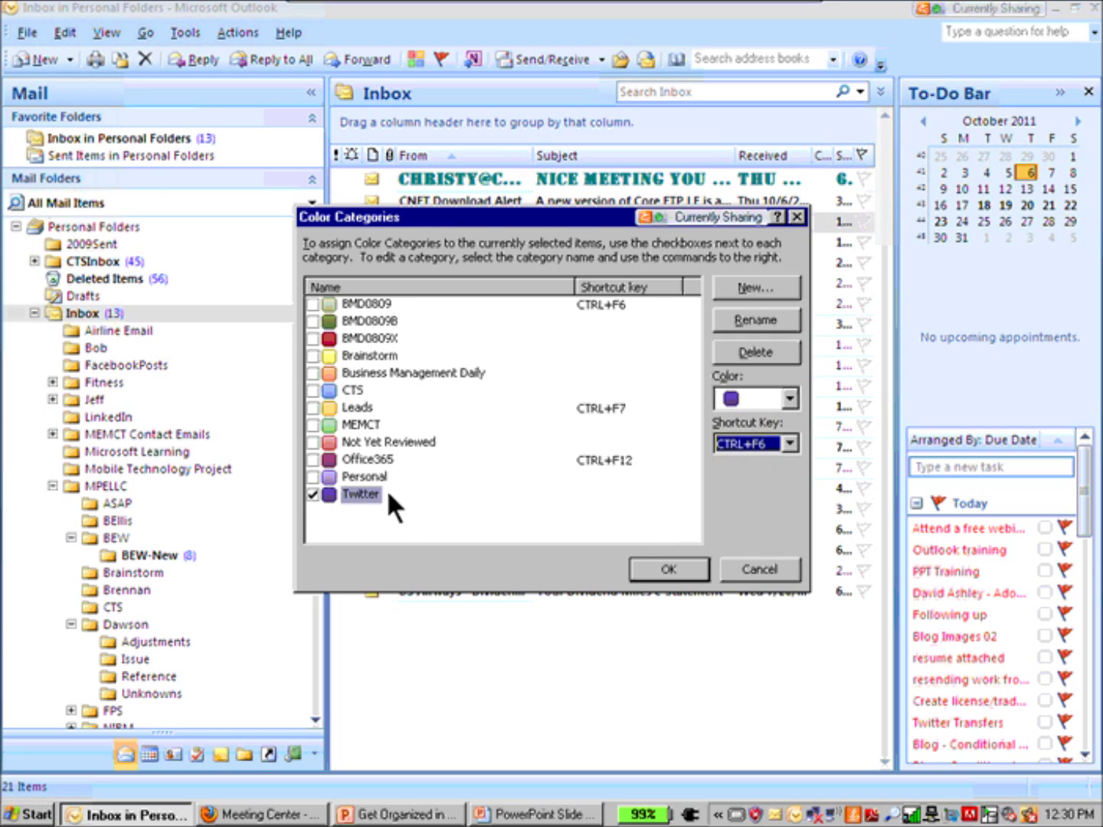
{"action": "left_click", "coordinate": [789, 443]}
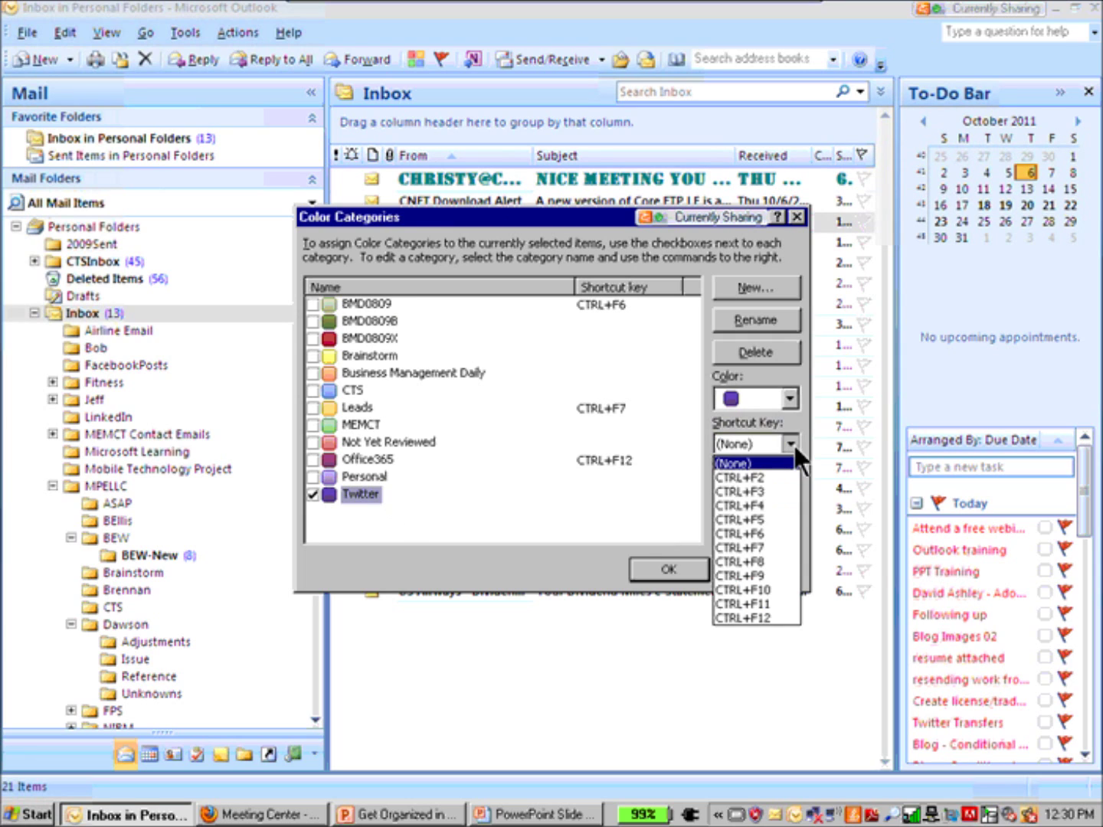
{"action": "left_click", "coordinate": [775, 547]}
{"action": "key", "text": "n"}
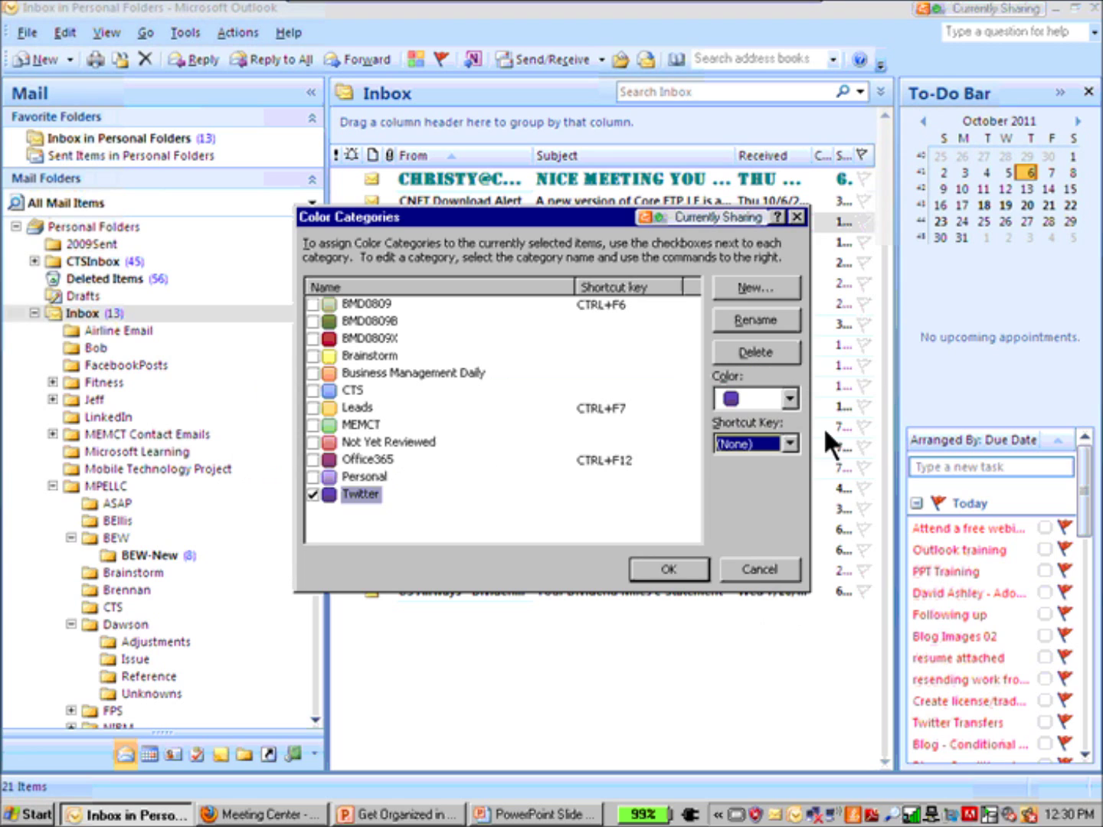
{"action": "left_click", "coordinate": [789, 444]}
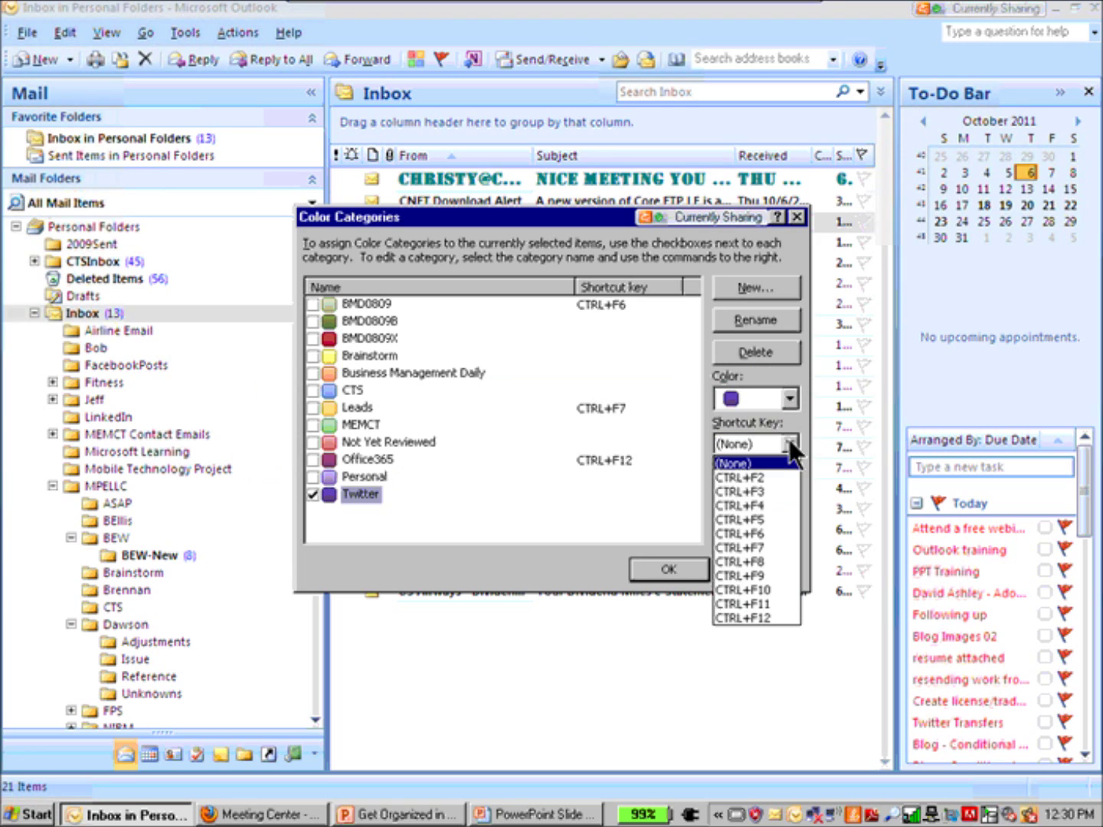
{"action": "left_click", "coordinate": [755, 576]}
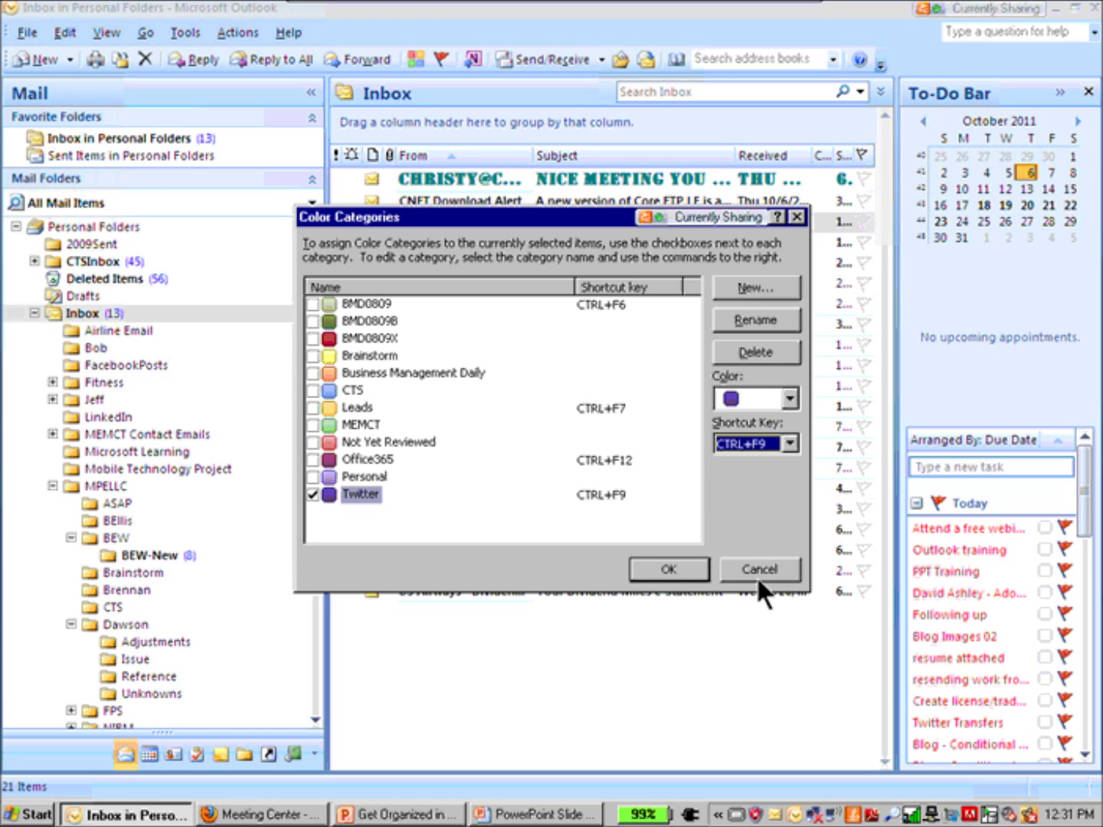
{"action": "left_click", "coordinate": [664, 568]}
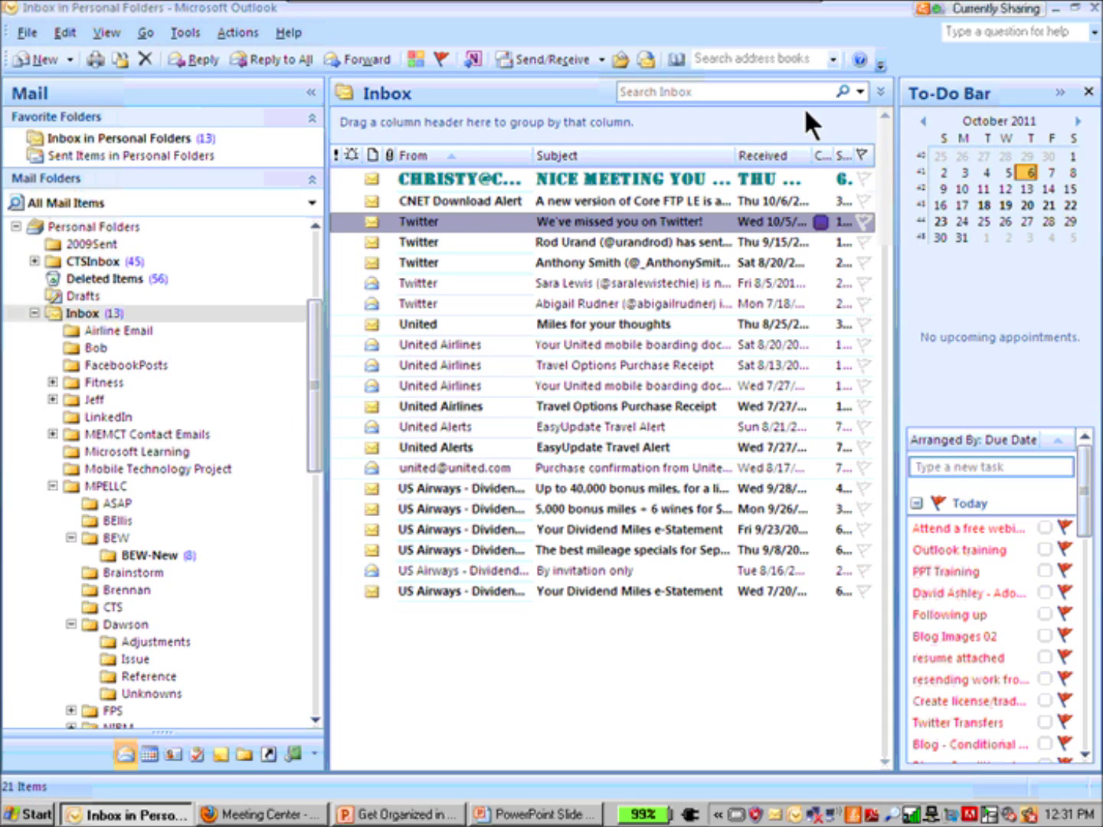
- Tag the second and third Twitter emails with the Twitter category
{"action": "left_click", "coordinate": [618, 236]}
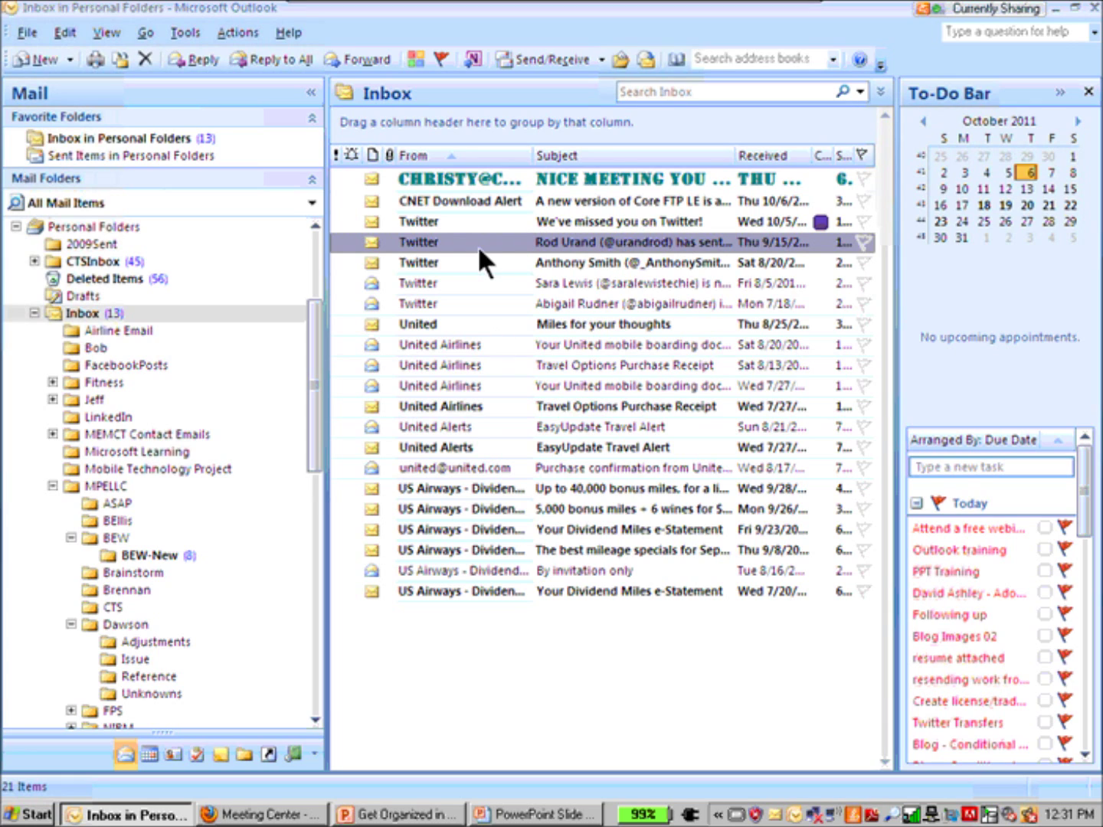
{"action": "key", "text": "ctrl+F2"}
{"action": "right_click", "coordinate": [712, 258]}
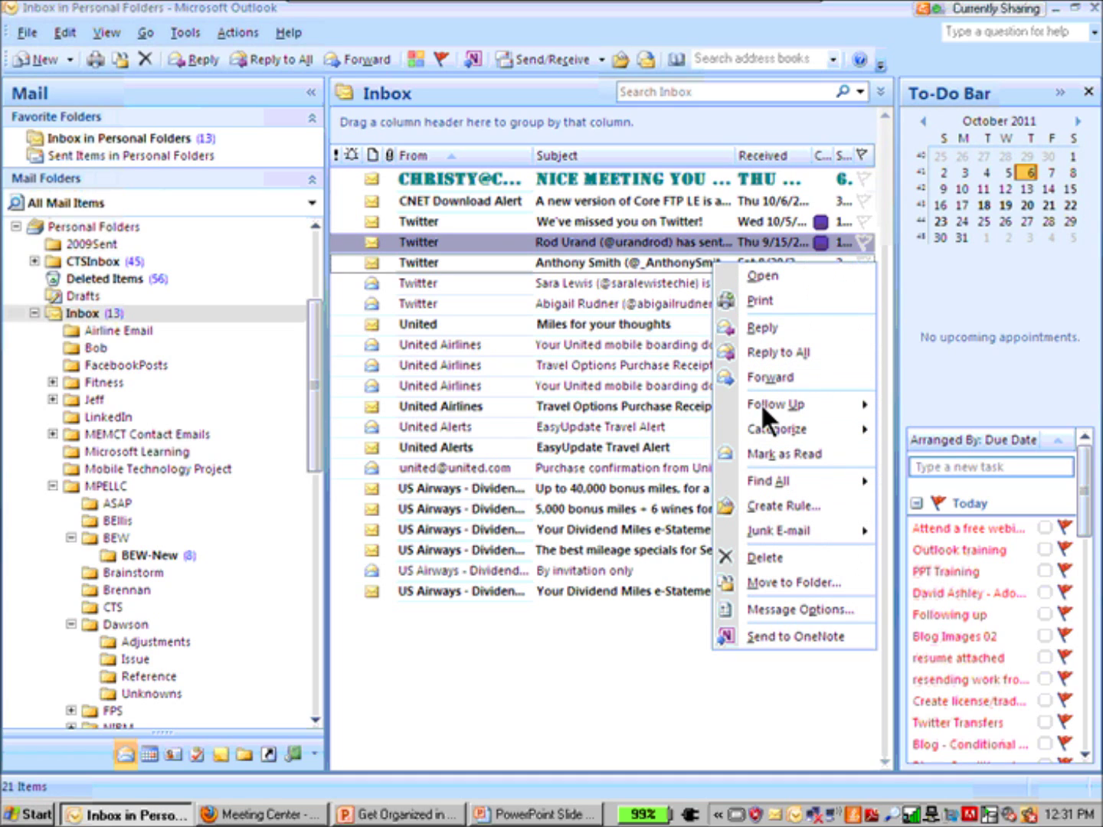
{"action": "mouse_move", "coordinate": [777, 420]}
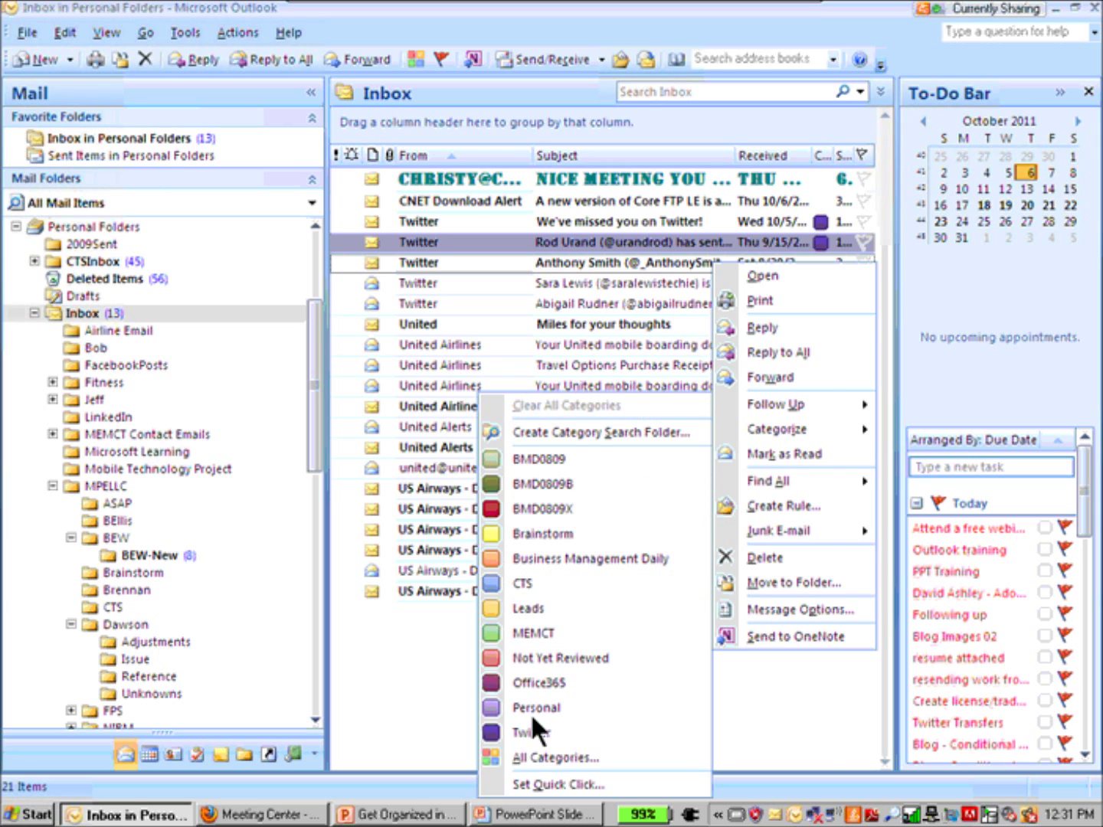
{"action": "left_click", "coordinate": [531, 729]}
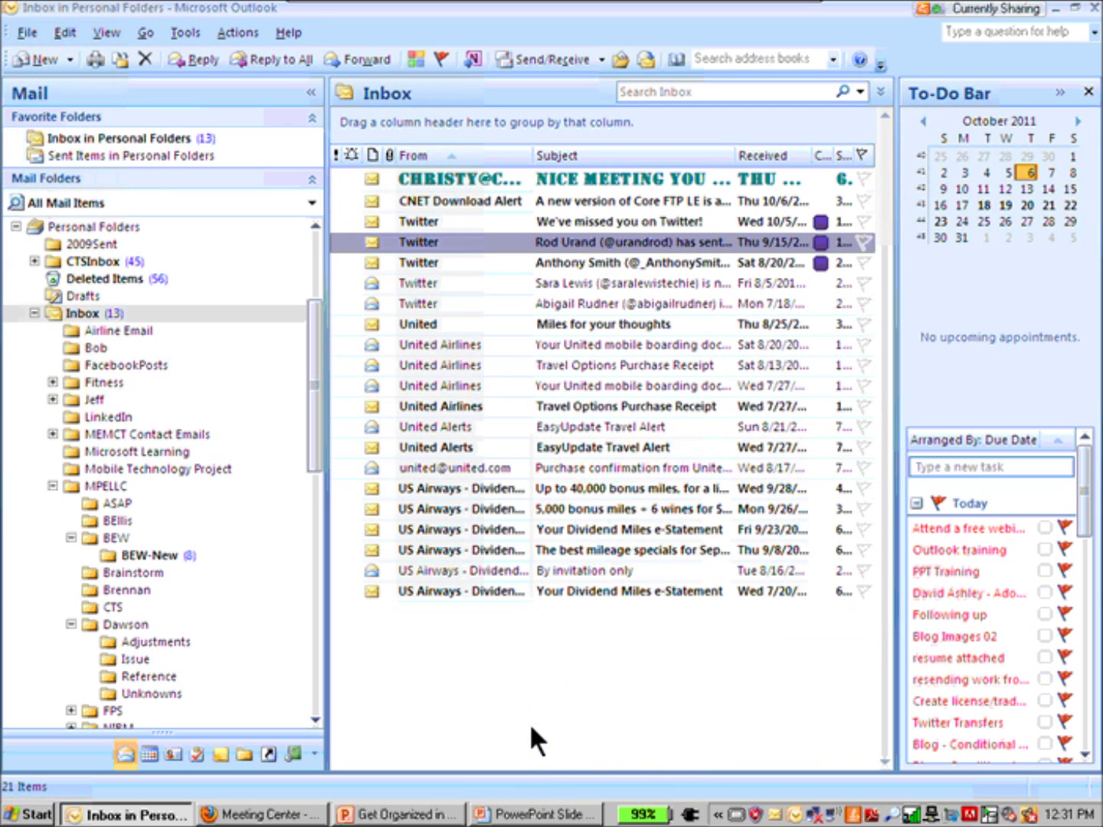
- Select the last two Twitter emails together and tag both with the Twitter category
{"action": "left_click", "coordinate": [500, 283]}
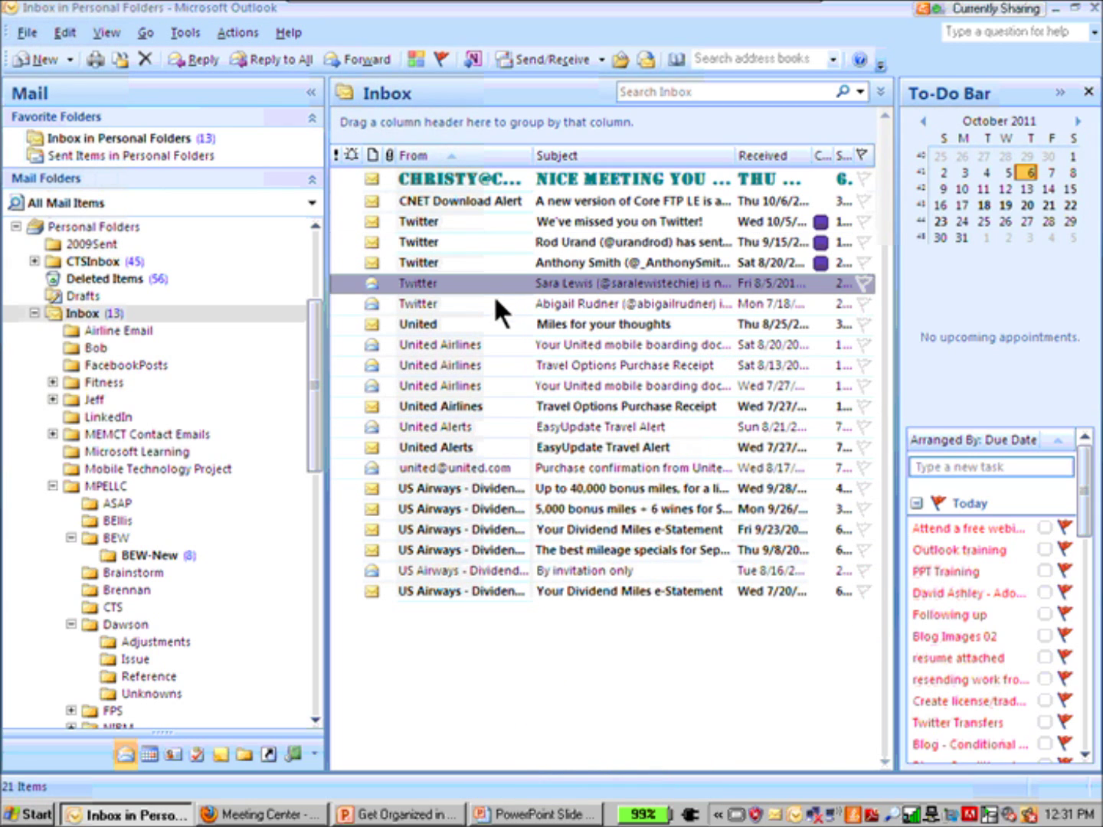
{"action": "left_click", "coordinate": [490, 299], "text": "ctrl"}
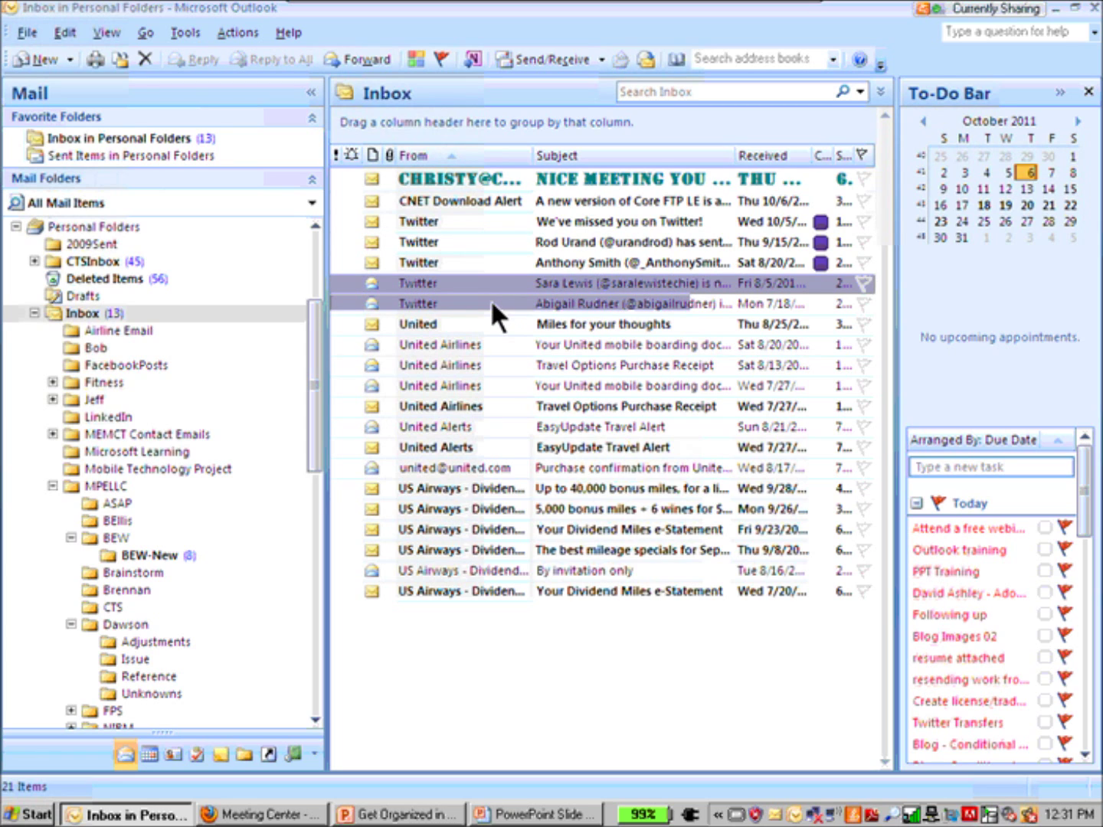
{"action": "right_click", "coordinate": [490, 299]}
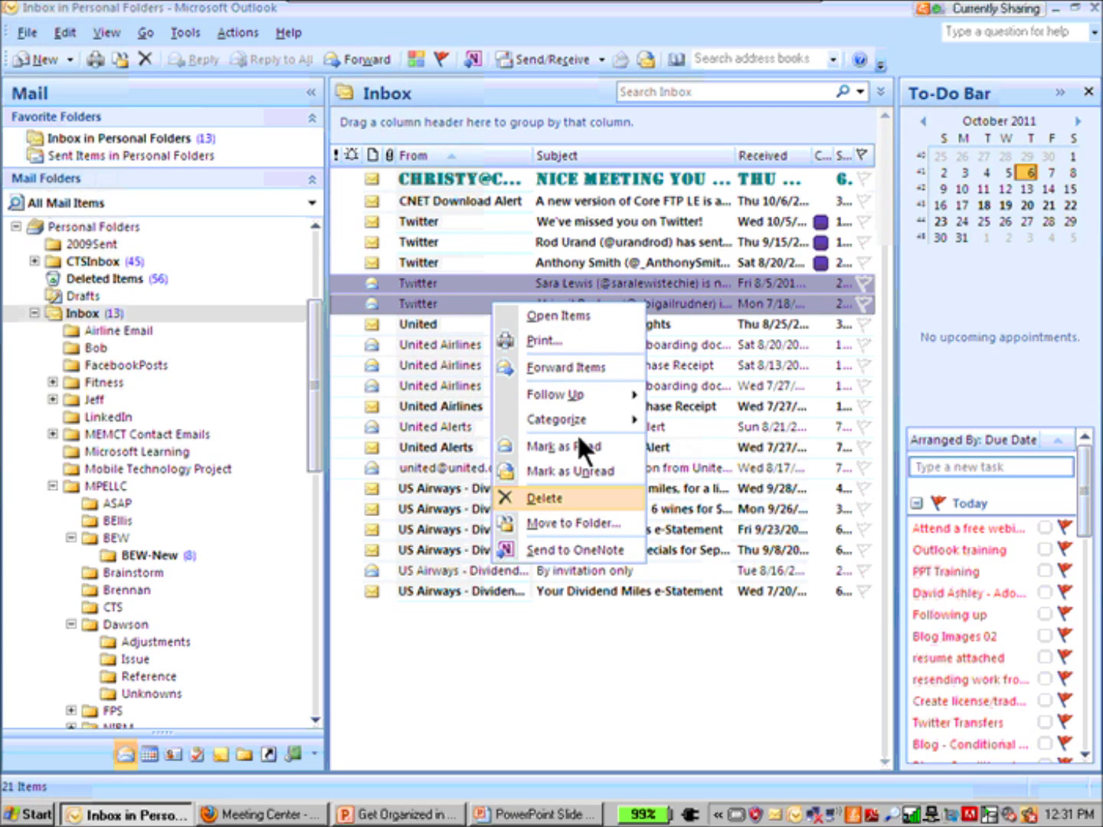
{"action": "mouse_move", "coordinate": [644, 419]}
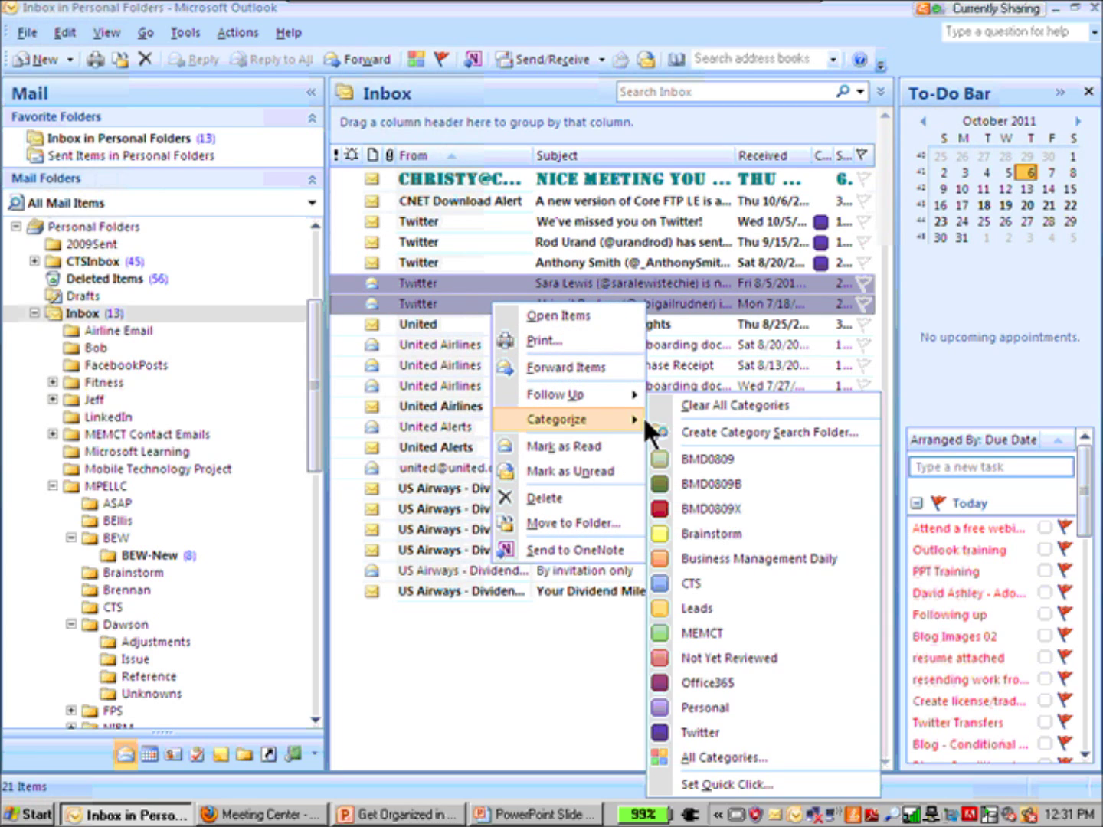
{"action": "left_click", "coordinate": [704, 730]}
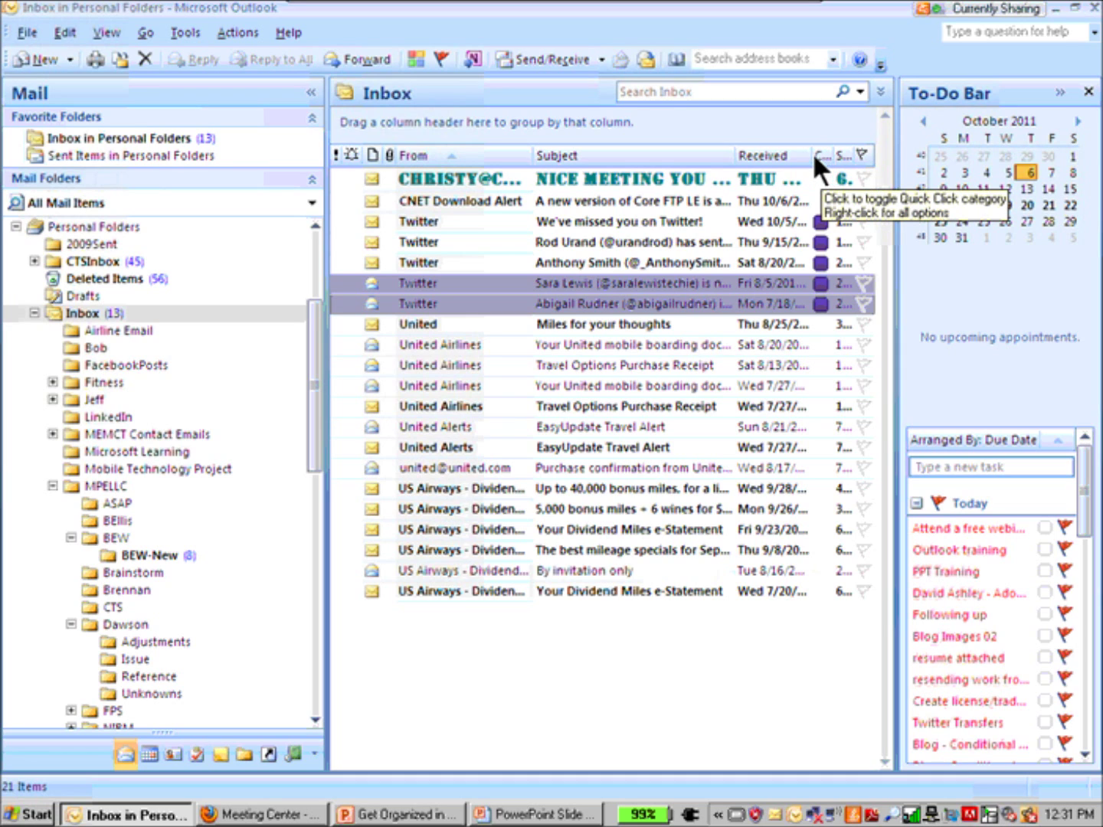
- Widen the Categories column and arrange the inbox into groups by category
{"action": "left_click_drag", "start_coordinate": [812, 152], "coordinate": [661, 152]}
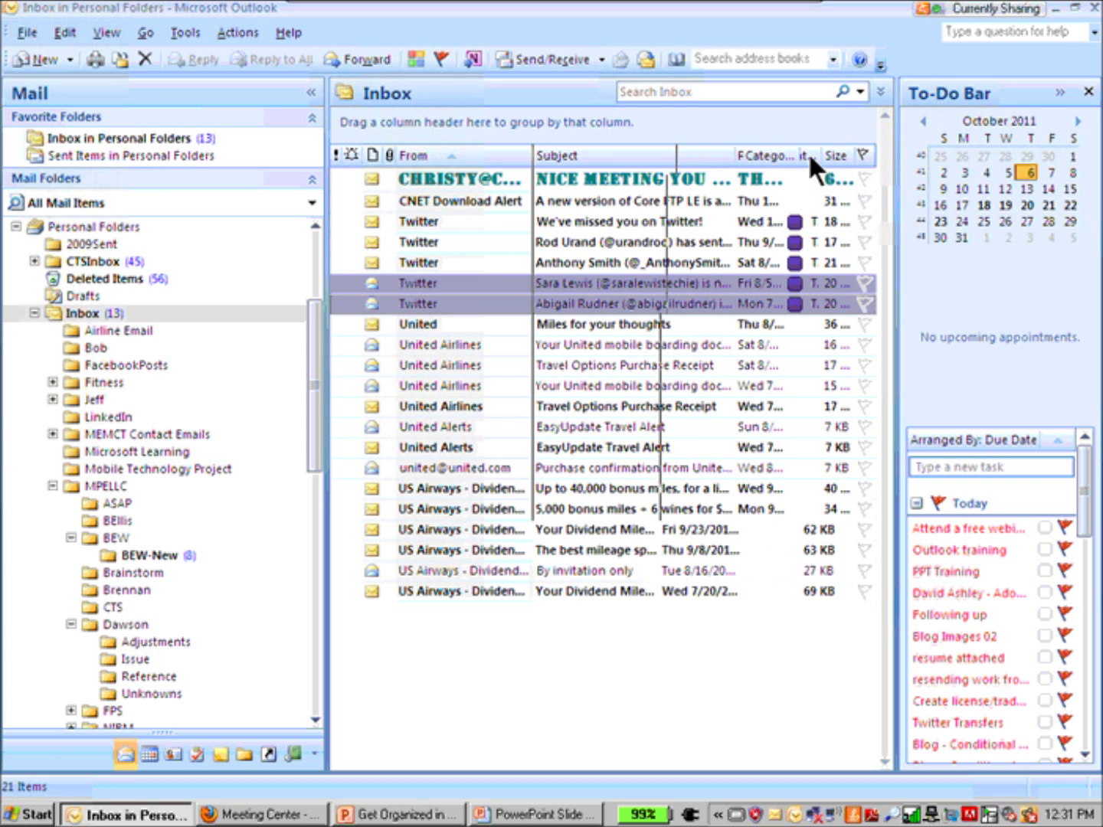
{"action": "left_click", "coordinate": [789, 152]}
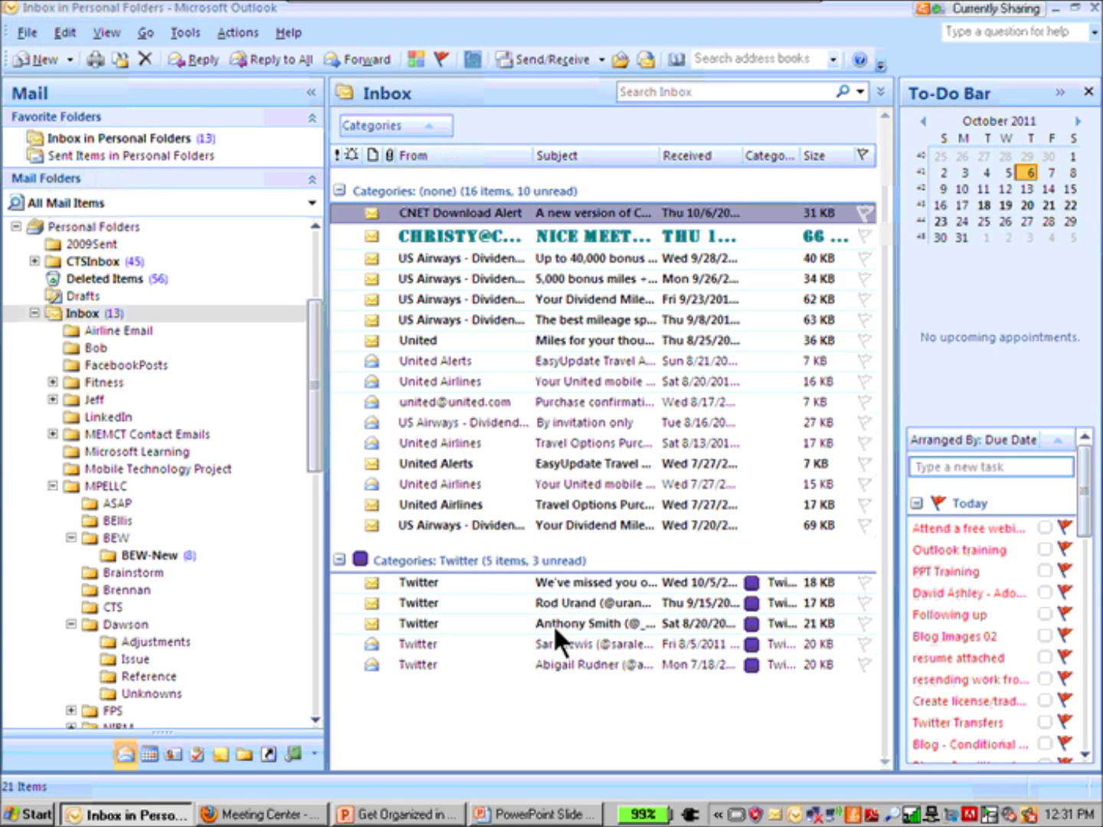
- Open the last email in the Twitter group and turn on the screen magnifier
{"action": "left_click", "coordinate": [557, 665]}
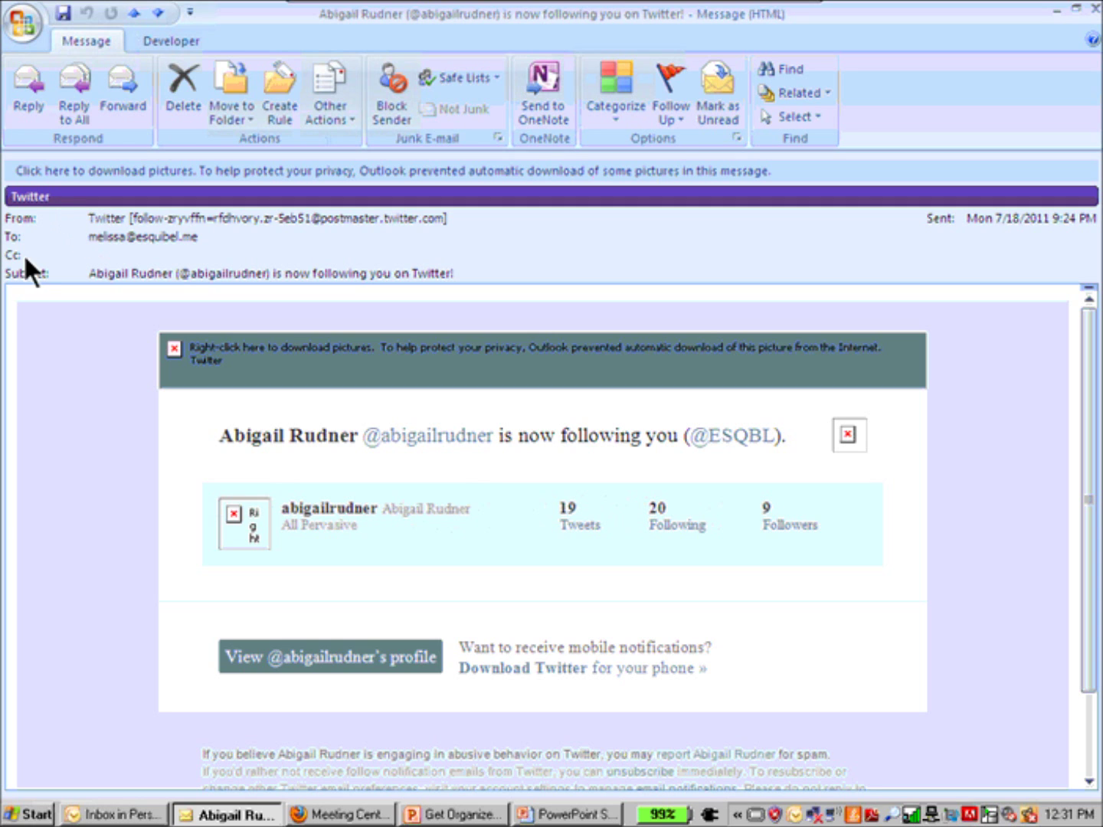
{"action": "left_click", "coordinate": [755, 814]}
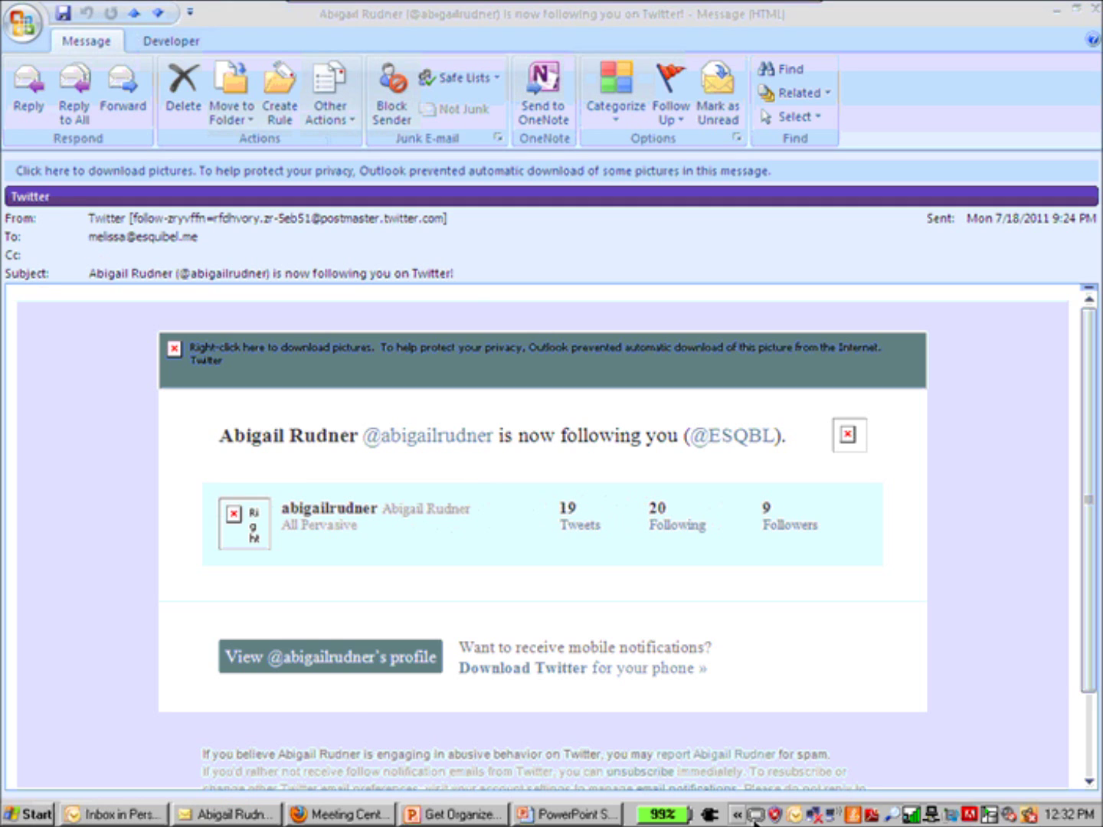